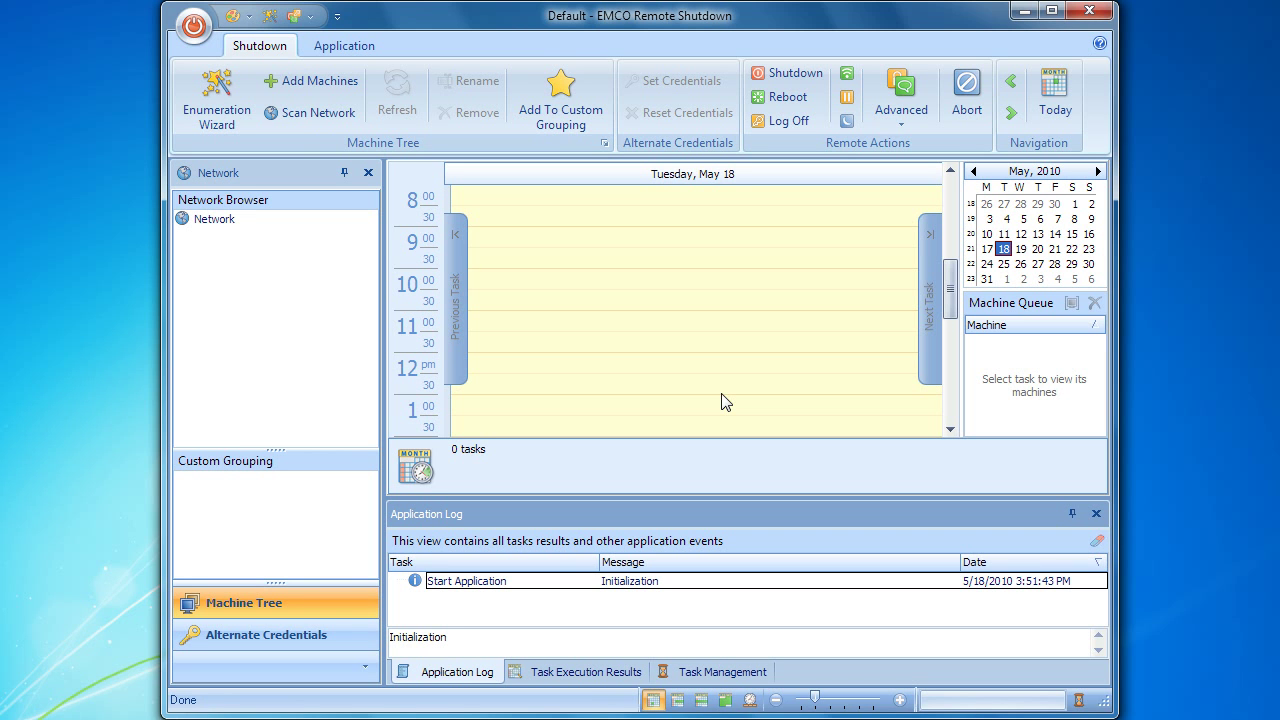
# Step: Launch the Network Enumeration Wizard from the Shutdown ribbon tab
pyautogui.click(236, 104)
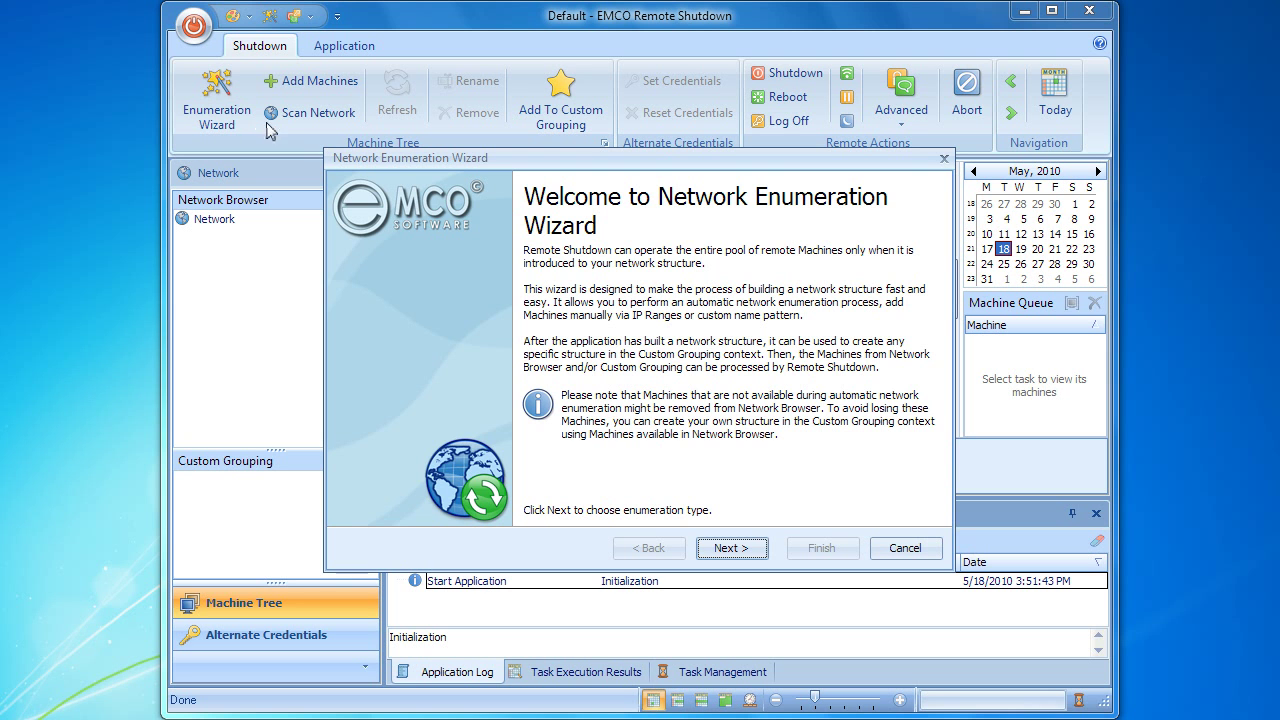
# Step: Keep the recommended automatic enumeration and switch the scope to Enumerate Selected Groups
pyautogui.click(761, 556)
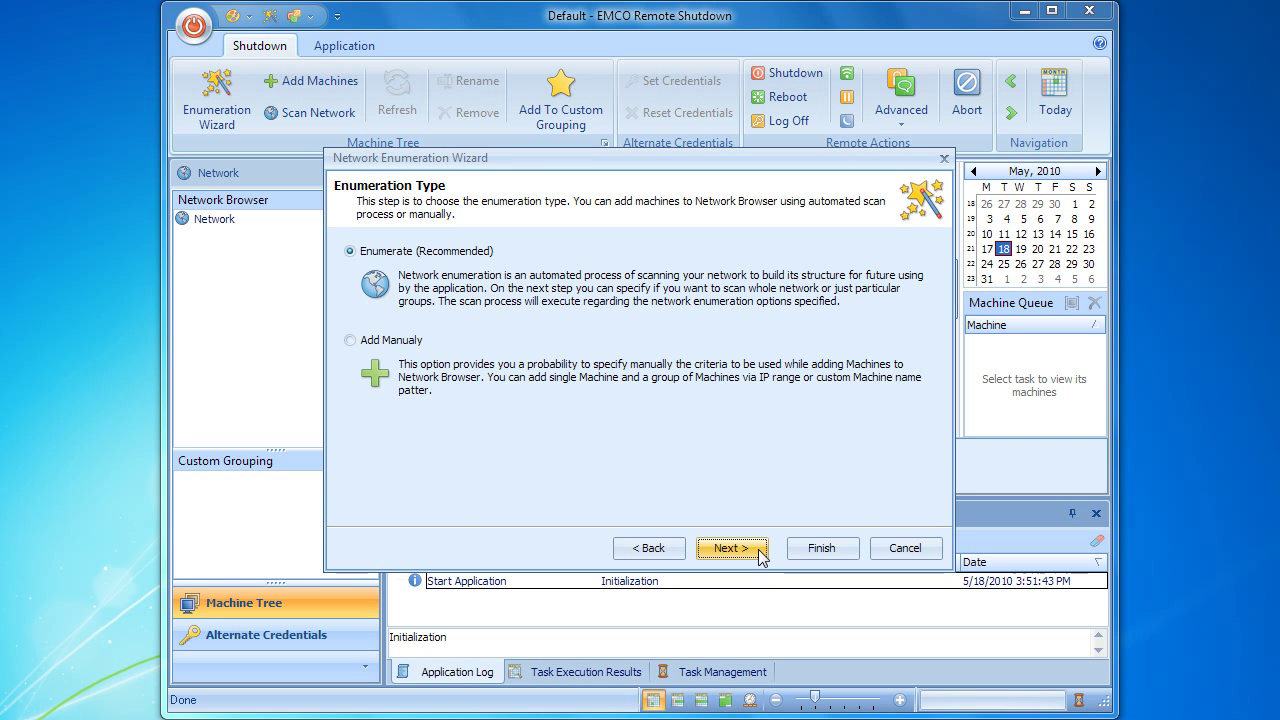
pyautogui.click(758, 550)
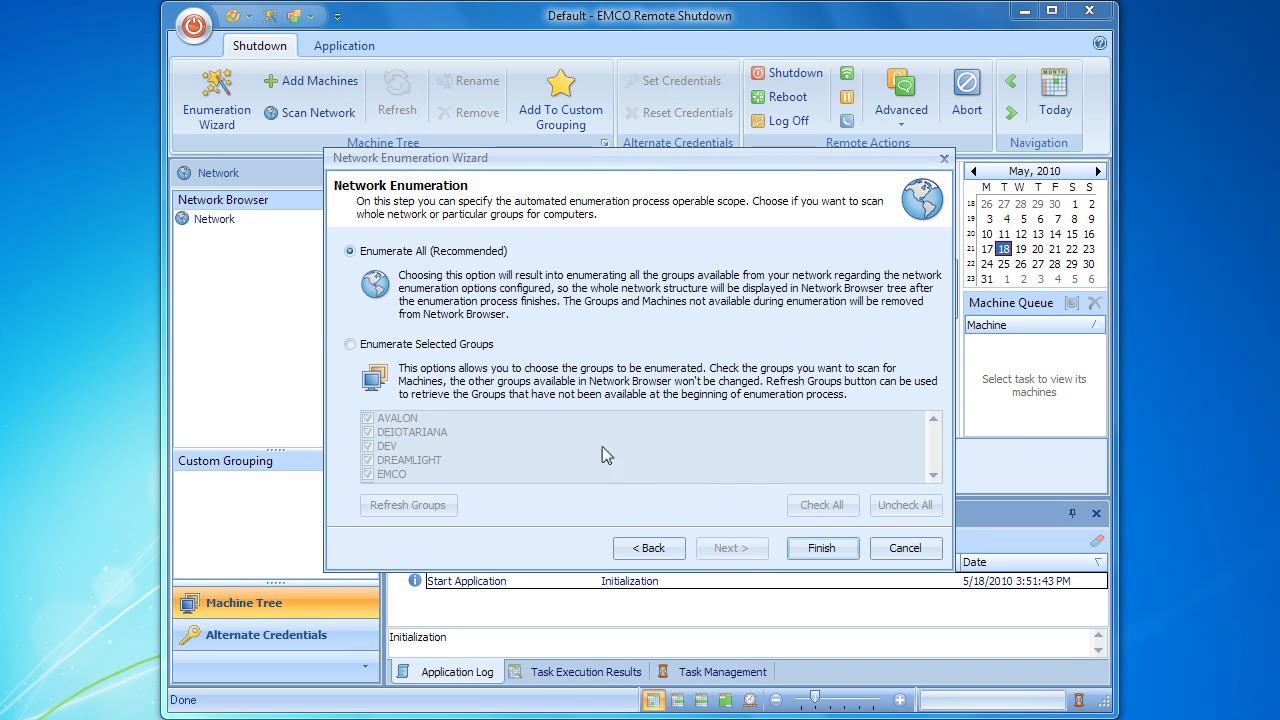
pyautogui.click(460, 344)
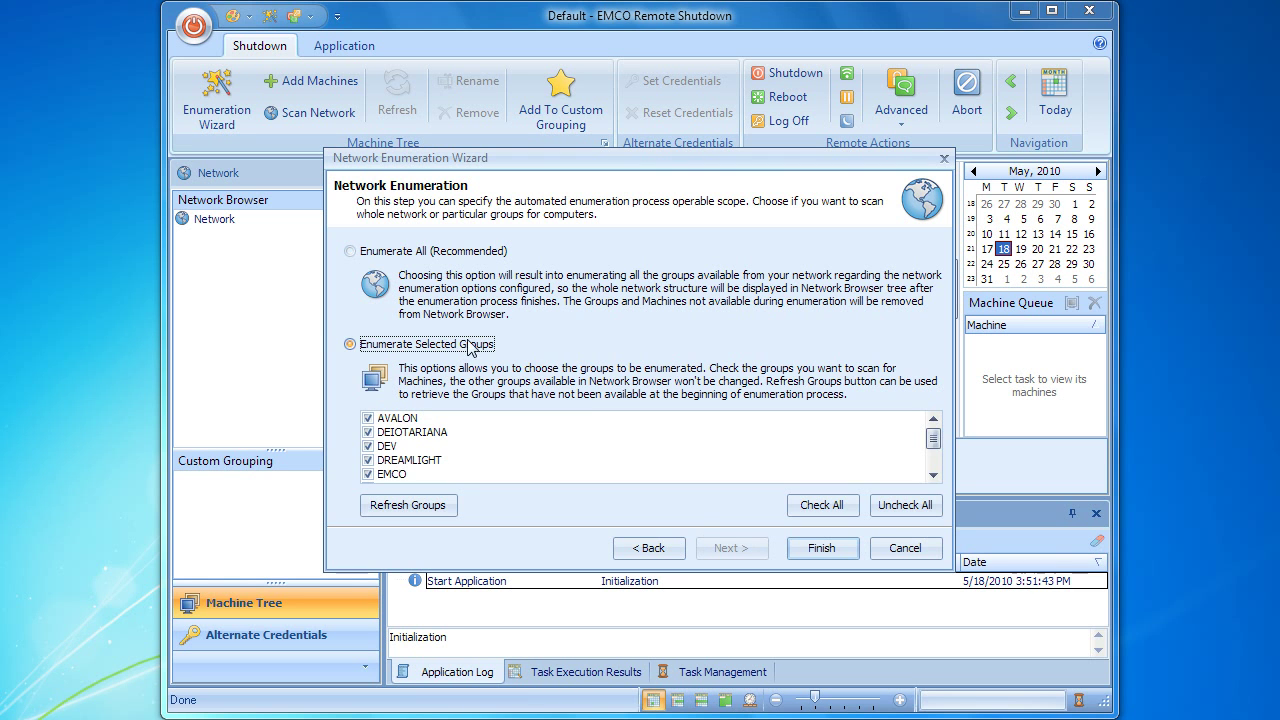
# Step: Restrict enumeration to the DEV, LABORATORY and EMCO groups and start it
pyautogui.click(889, 506)
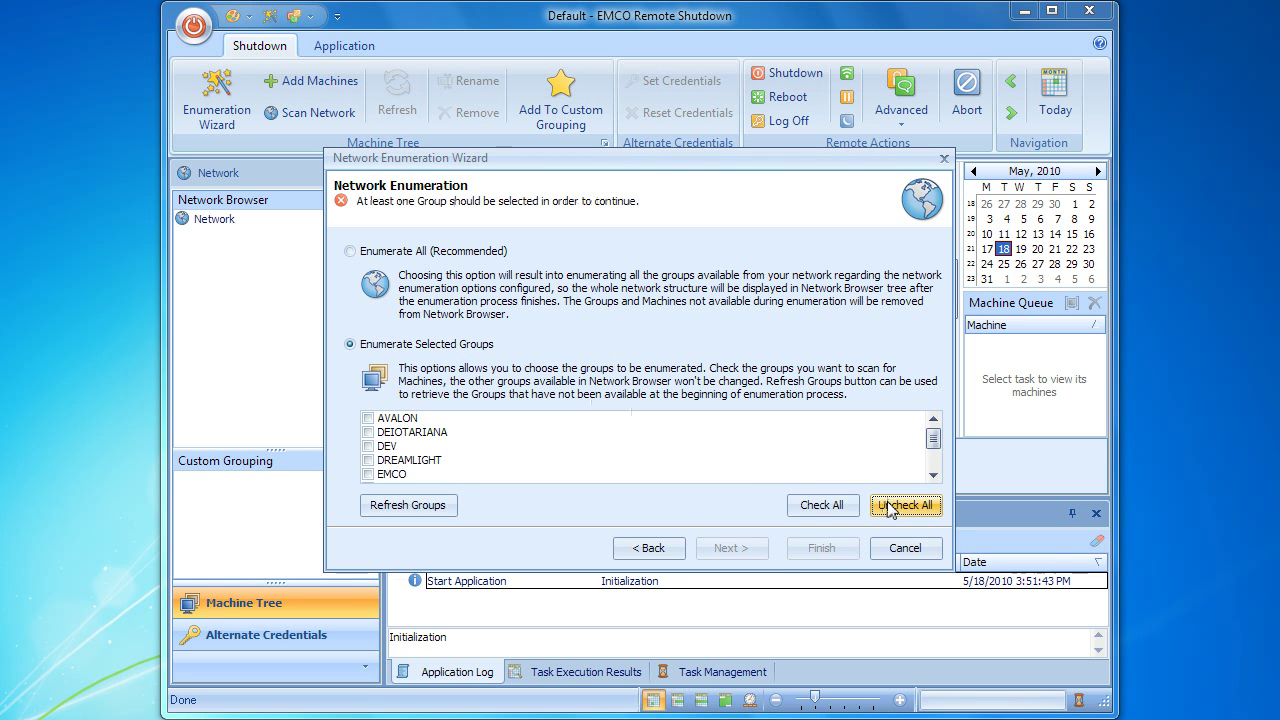
pyautogui.click(368, 446)
pyautogui.scroll(-2, 368, 448)
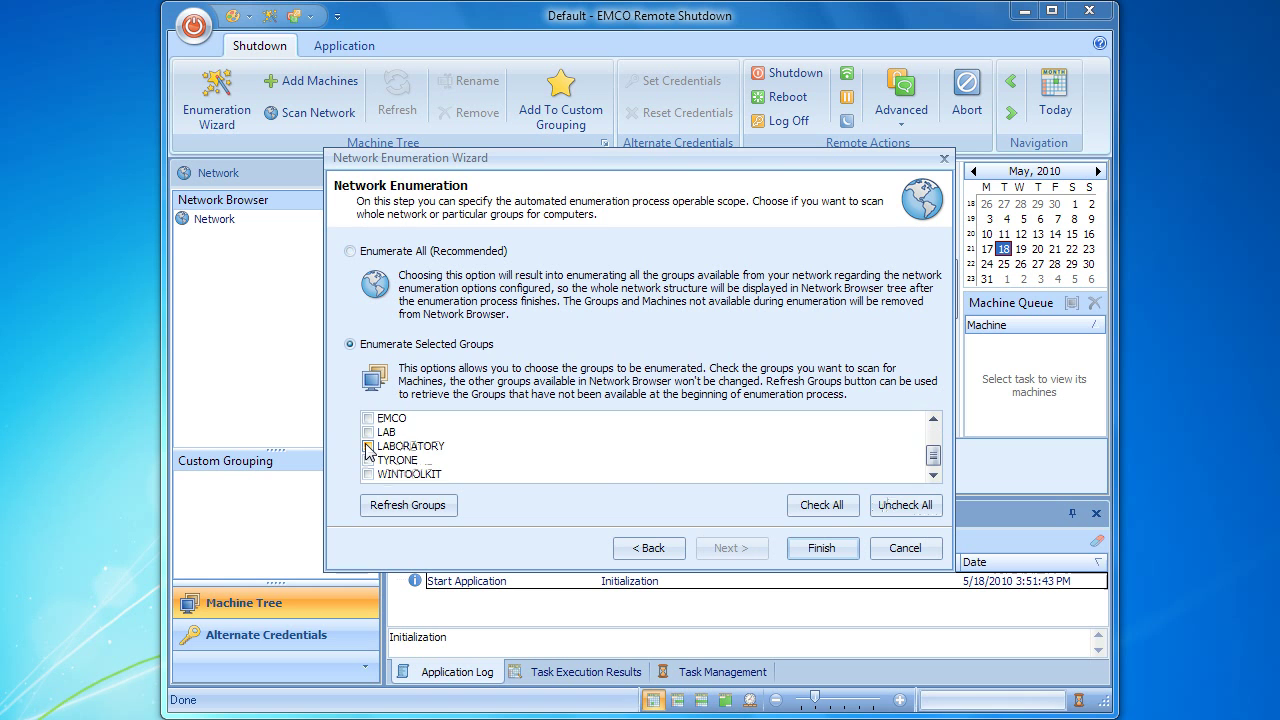
pyautogui.click(368, 447)
pyautogui.click(368, 419)
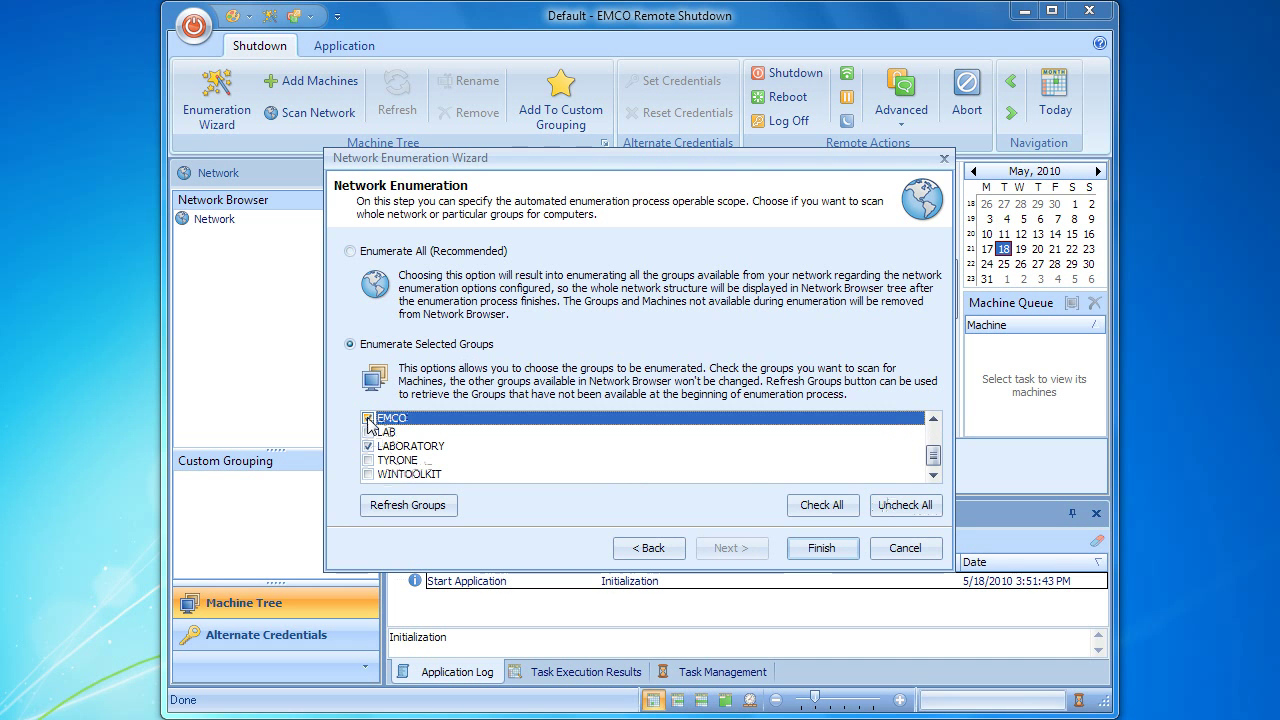
pyautogui.click(368, 419)
pyautogui.click(800, 548)
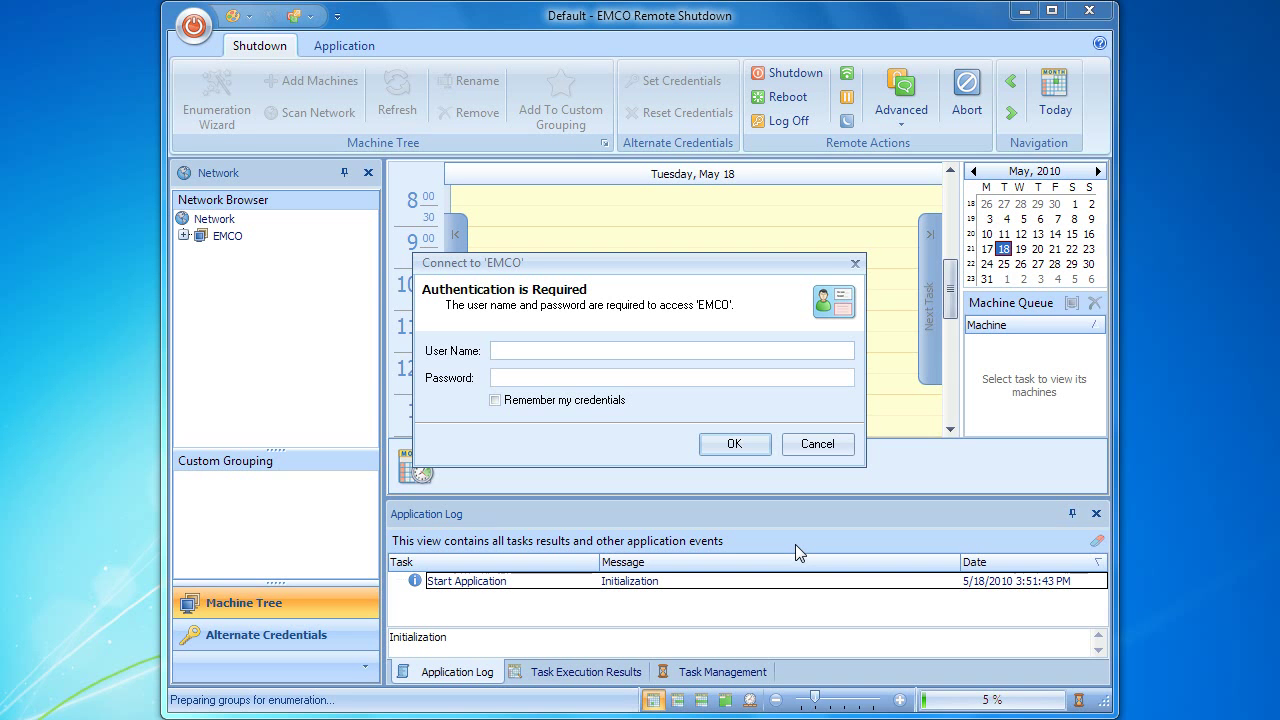
# Step: Enter the user name and password for 'EMCO' and confirm the connection
pyautogui.write('admin')
pyautogui.press('Tab')
pyautogui.write('admin')
pyautogui.click(727, 449)
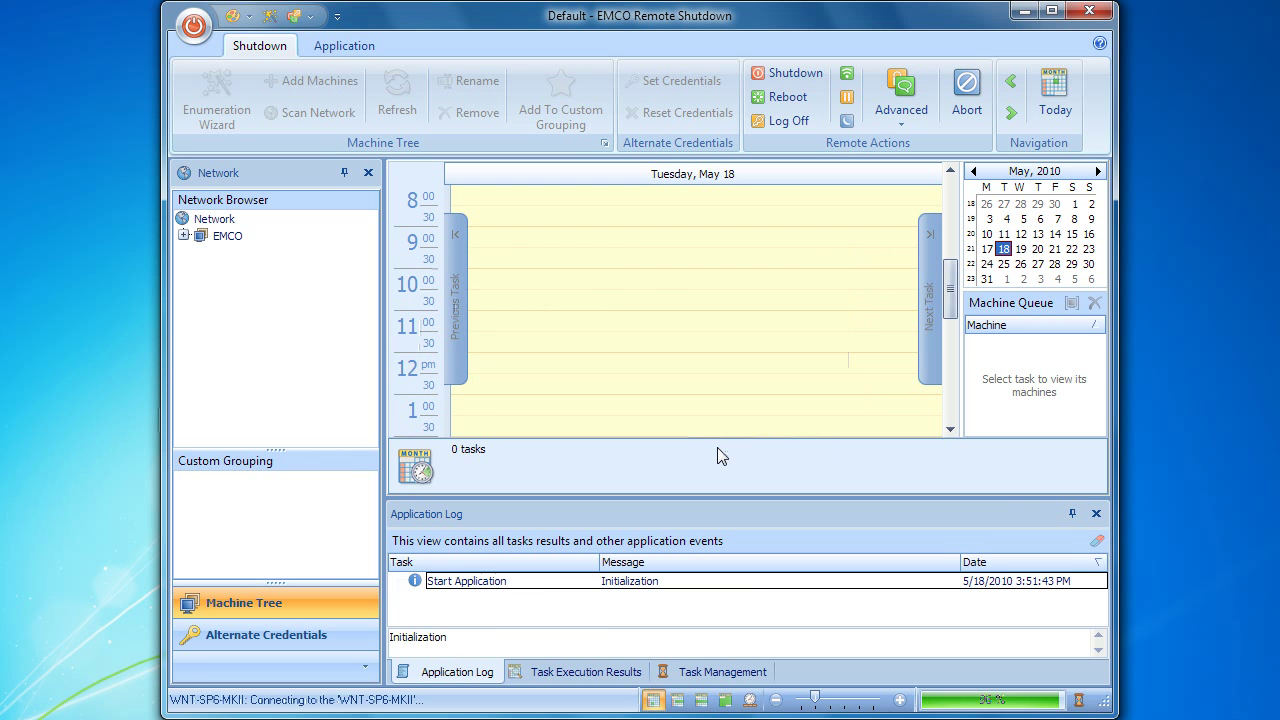
# Step: Fully expand the Network tree down to individual machines
pyautogui.rightClick(226, 222)
pyautogui.click(245, 374)
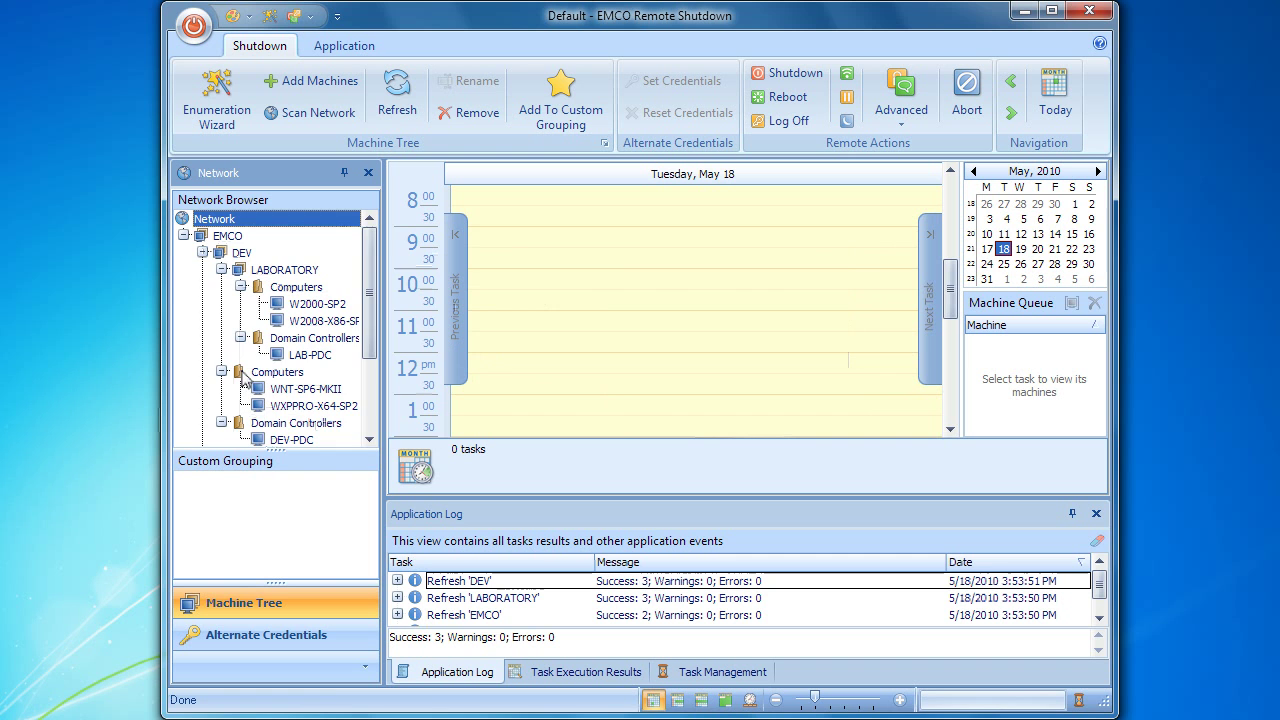
pyautogui.moveTo(368, 280); pyautogui.dragTo(373, 388)
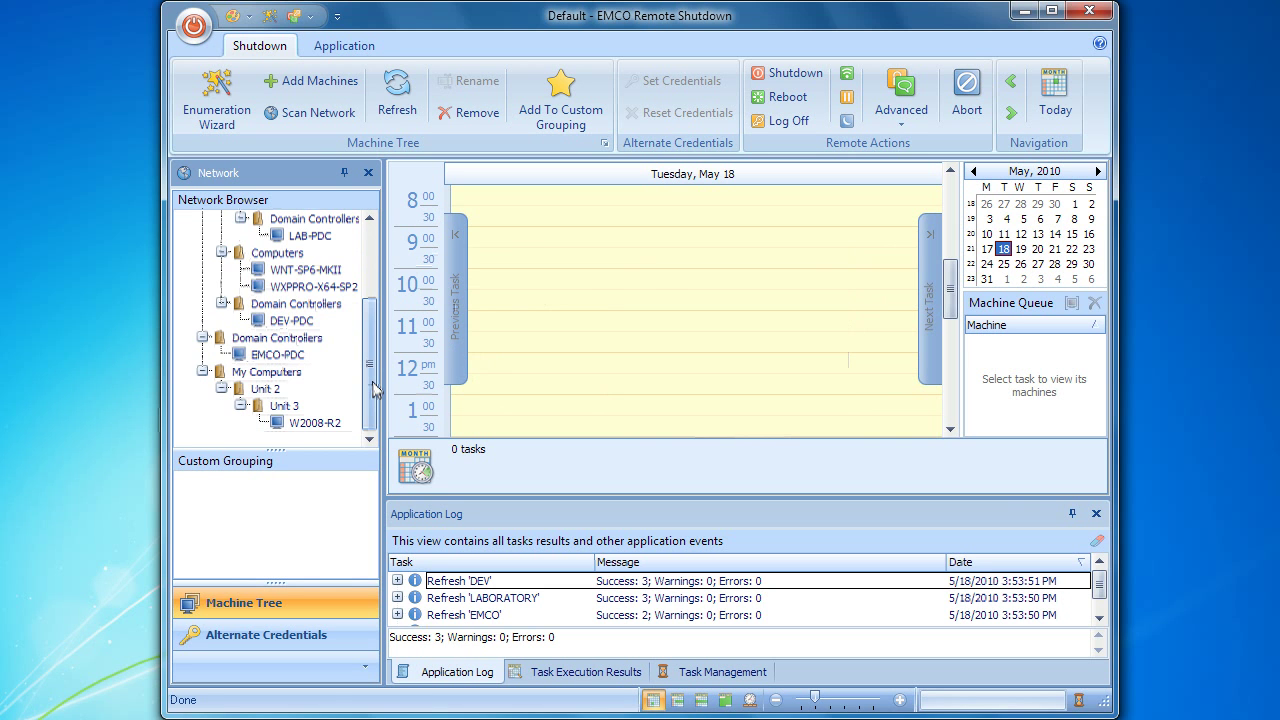
# Step: Expand the DEV, LABORATORY and EMCO refresh entries in the Application Log
pyautogui.click(397, 581)
pyautogui.scroll(-1, 401, 588)
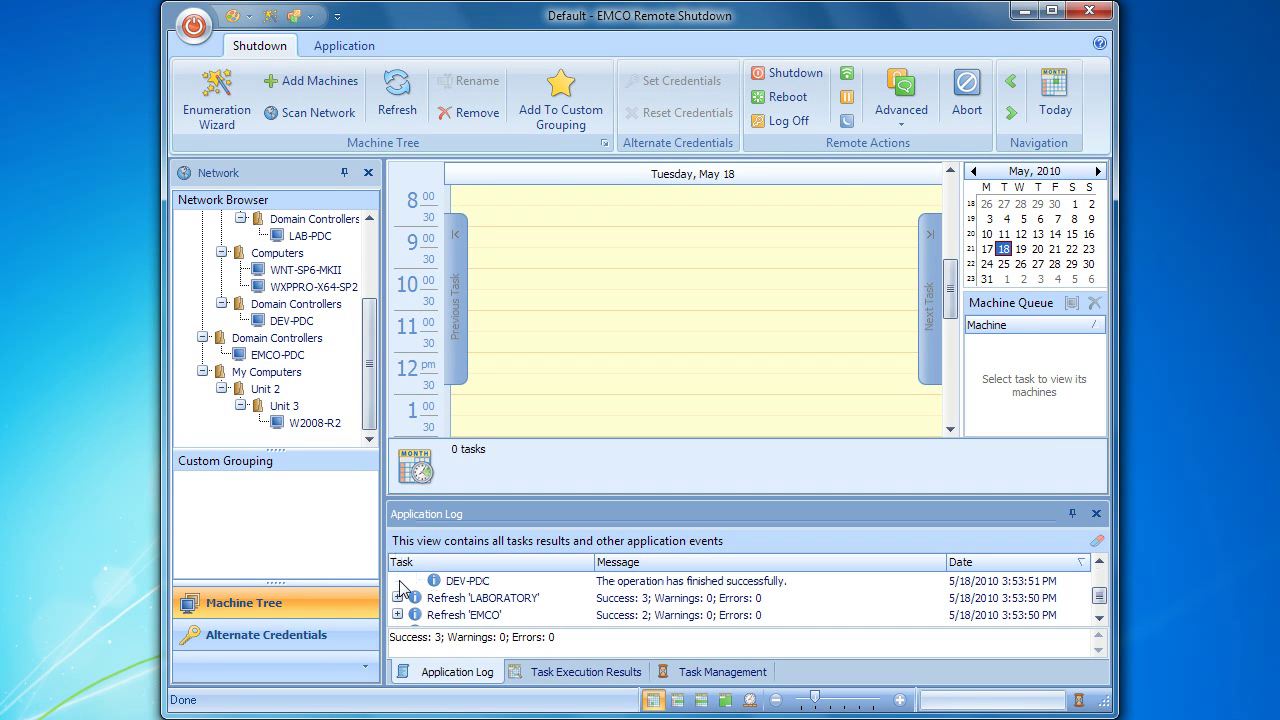
pyautogui.click(398, 598)
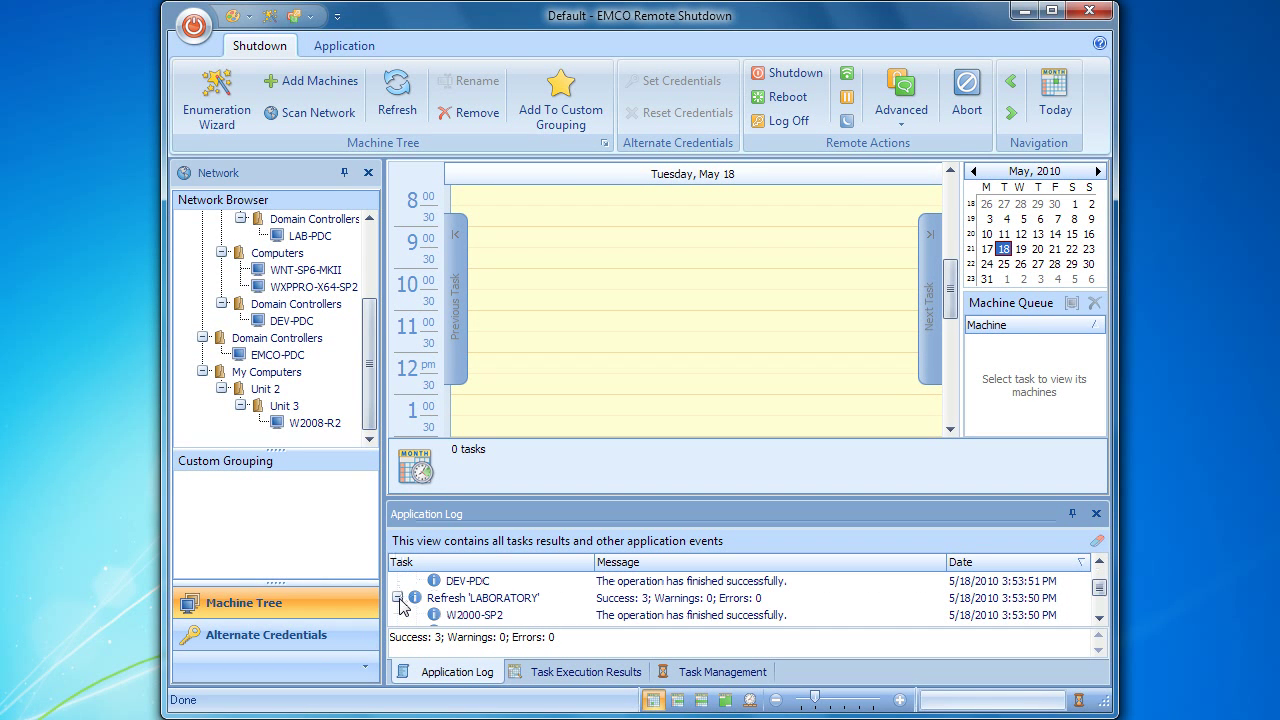
pyautogui.scroll(-1, 400, 606)
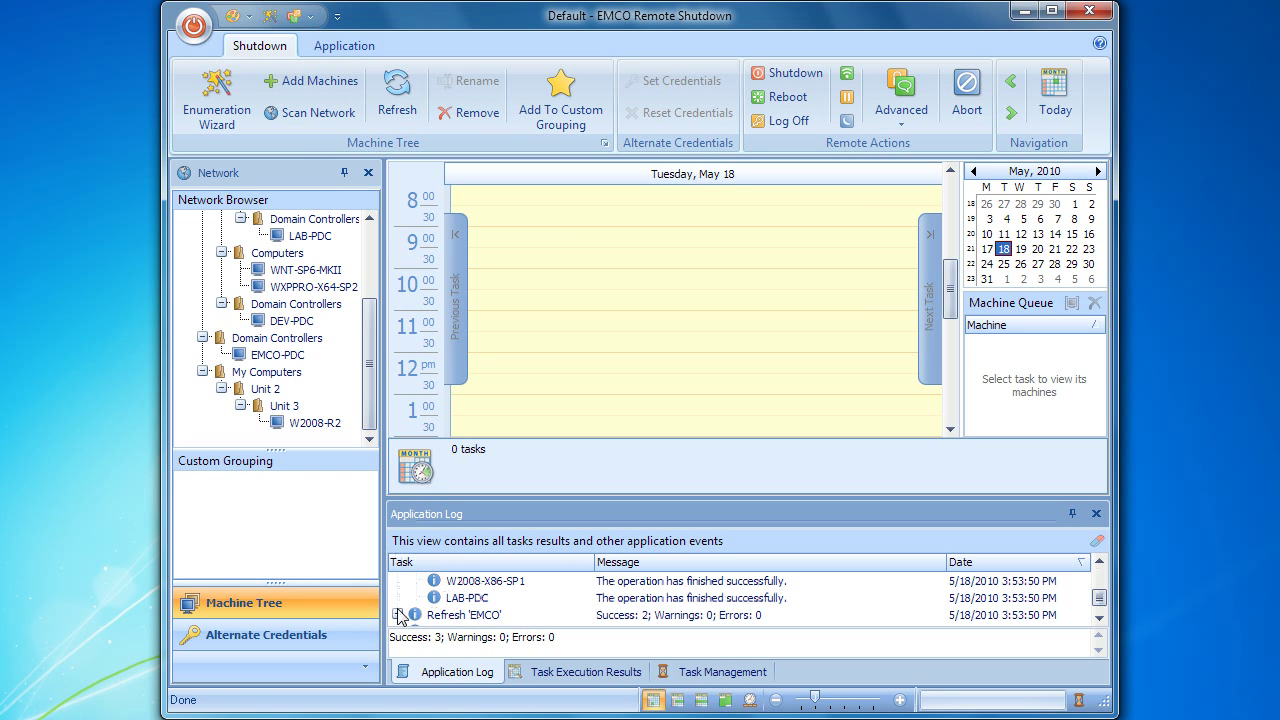
pyautogui.click(398, 615)
pyautogui.scroll(-1, 400, 620)
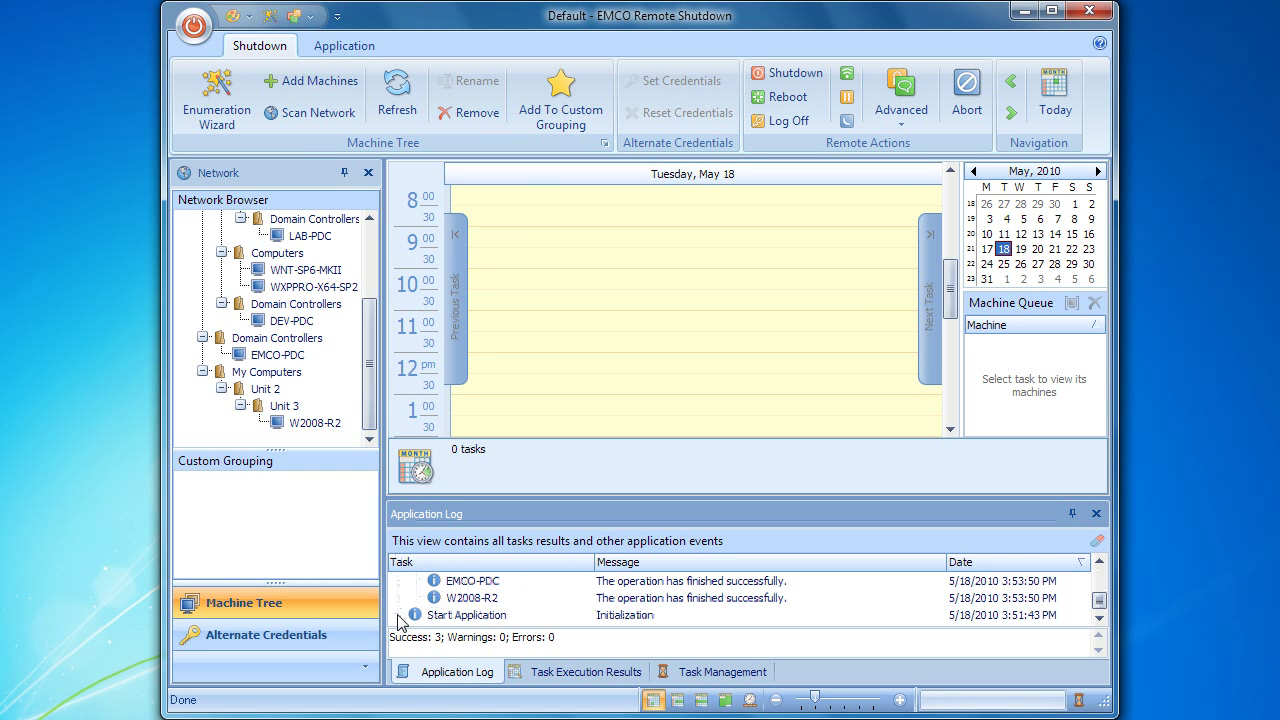
pyautogui.scroll(5, 398, 622)
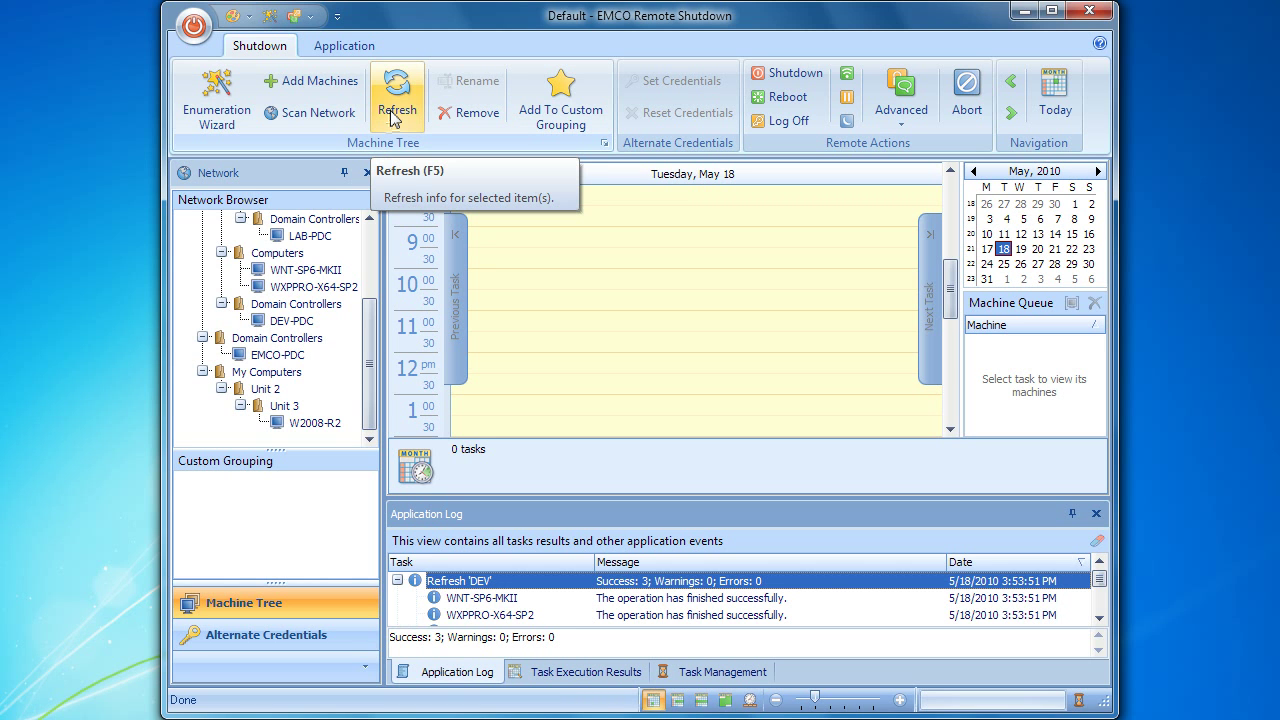
# Step: Create a shutdown task named 'Regular Shutdown' starting at 04:00 PM on 5/18/2010
pyautogui.click(767, 76)
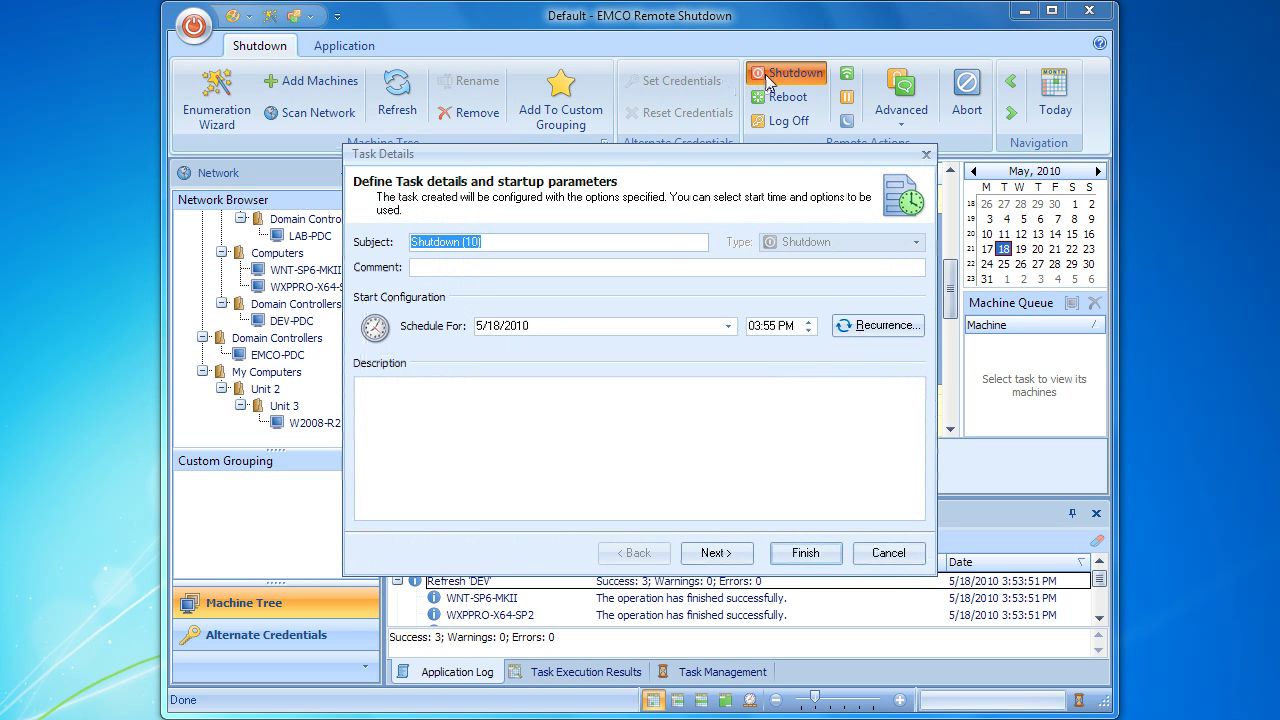
pyautogui.write('Regul')
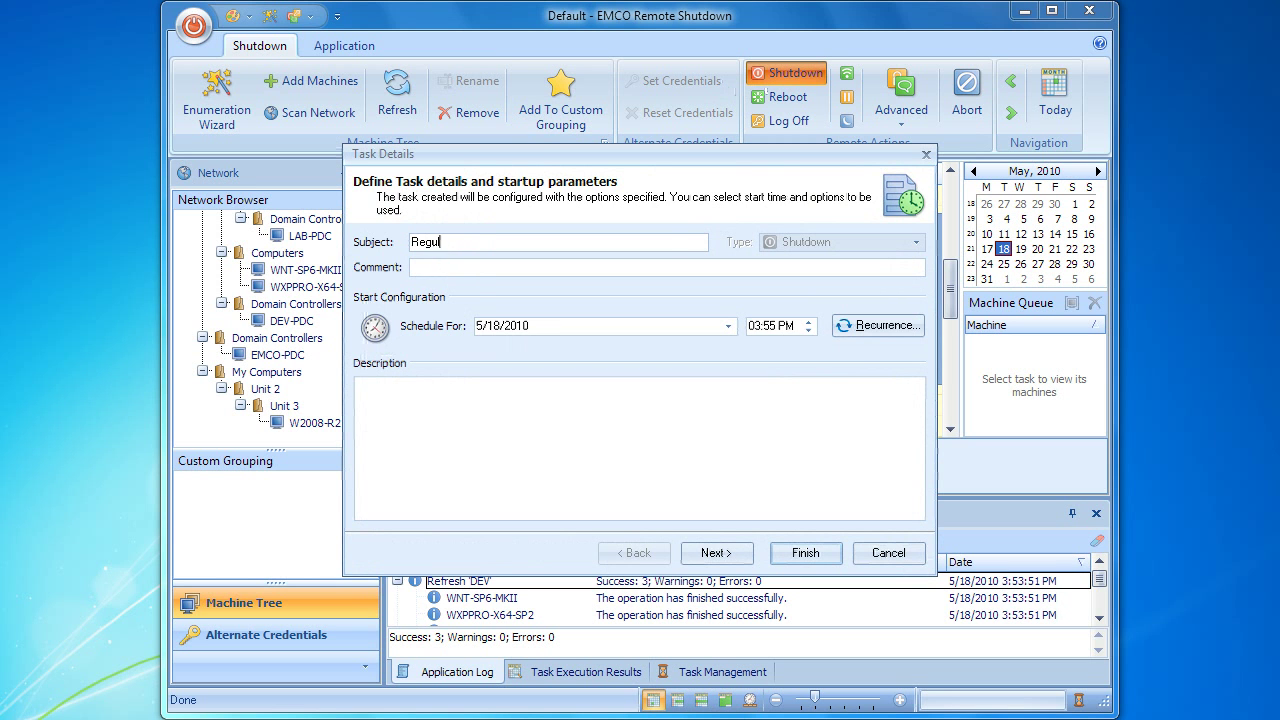
pyautogui.write('ar Shutdown')
pyautogui.click(777, 325)
pyautogui.write('00')
pyautogui.press('Left')
pyautogui.write('4')
pyautogui.click(713, 553)
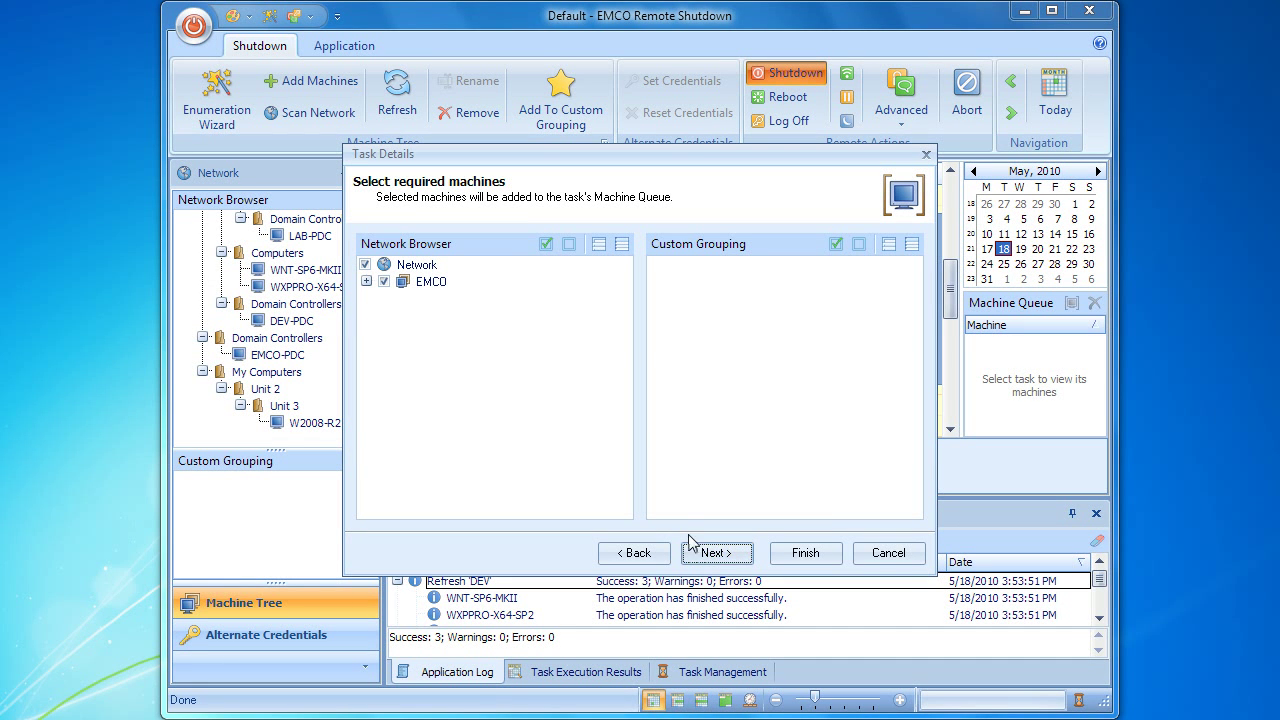
# Step: Target only W2000-SP2, W2008-X86-SP1, WXPPRO-X64-SP2 and W2008-R2 with the task
pyautogui.click(569, 244)
pyautogui.click(597, 245)
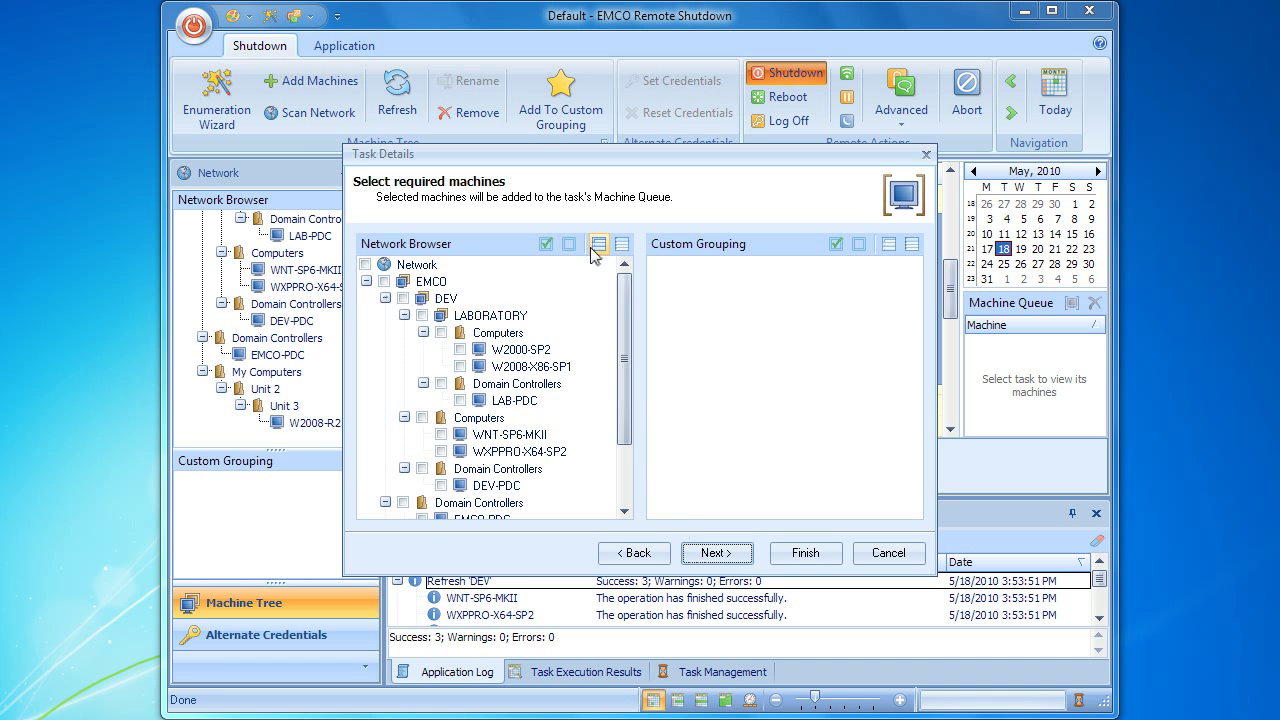
pyautogui.click(460, 350)
pyautogui.click(460, 367)
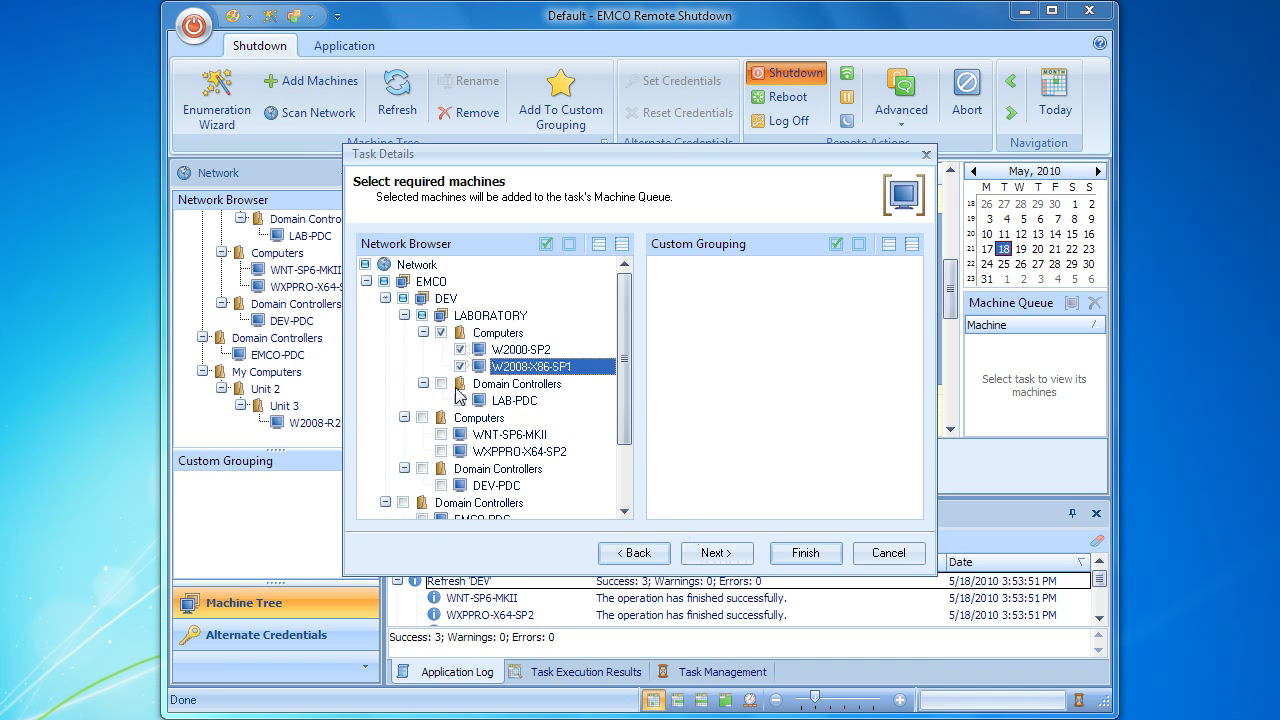
pyautogui.click(441, 452)
pyautogui.scroll(-2, 443, 457)
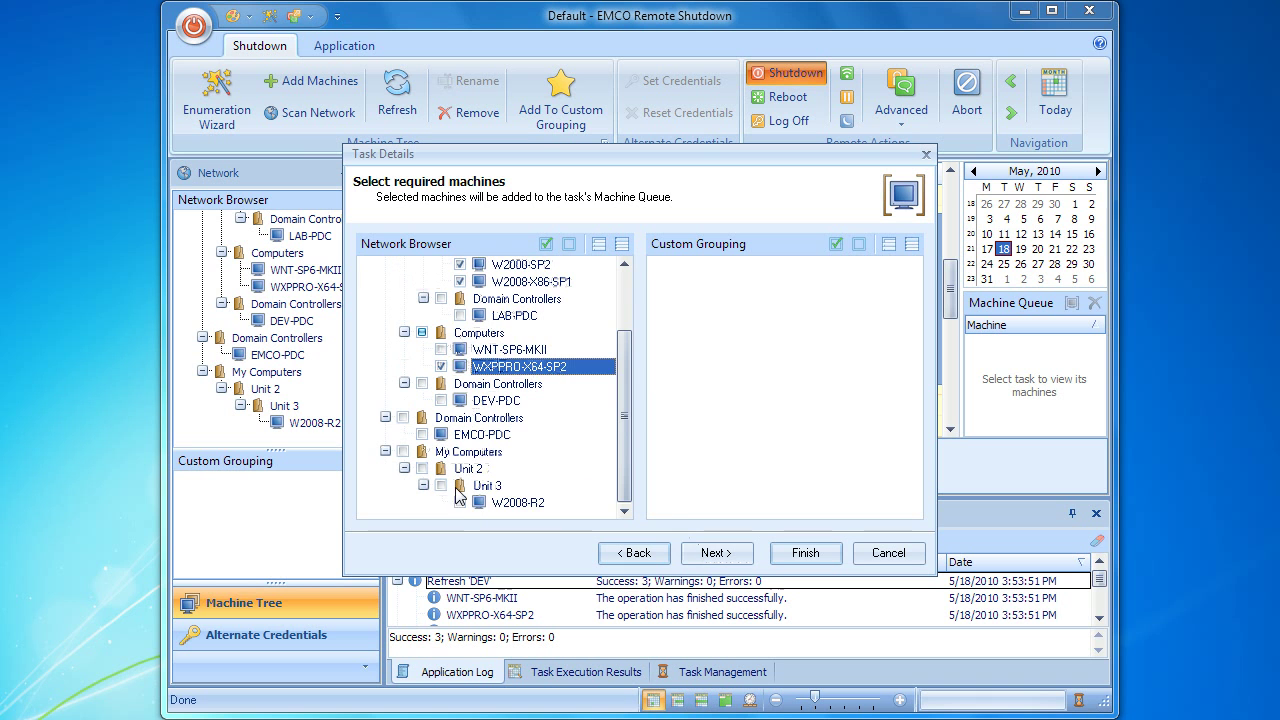
pyautogui.click(460, 502)
pyautogui.click(709, 555)
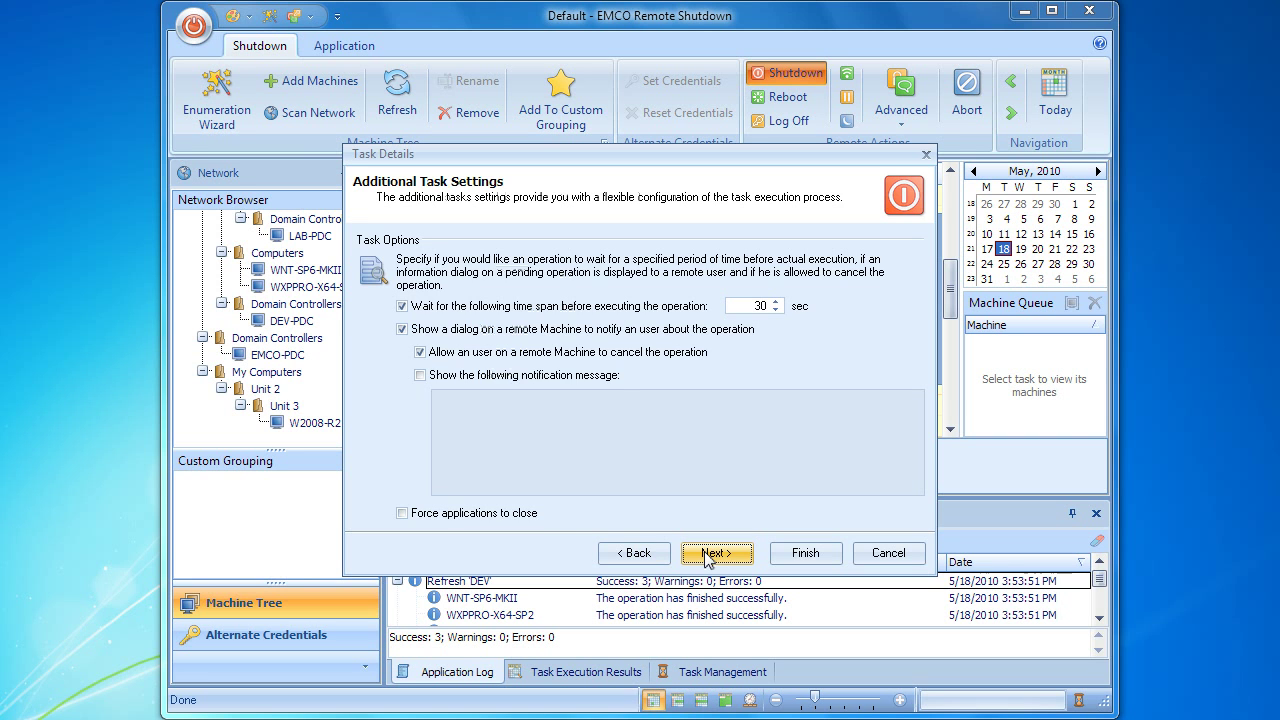
# Step: Show remote users the notification message 'It's a regular shutdown'
pyautogui.click(578, 378)
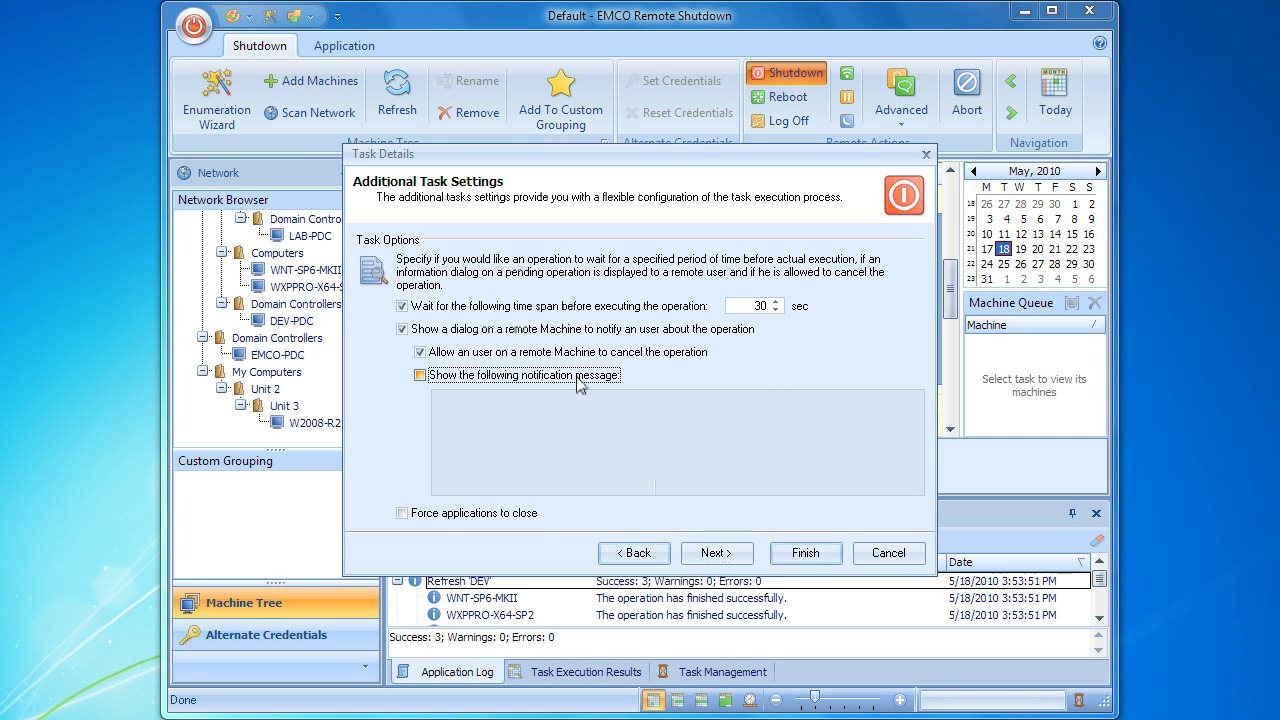
pyautogui.click(574, 421)
pyautogui.write("It's")
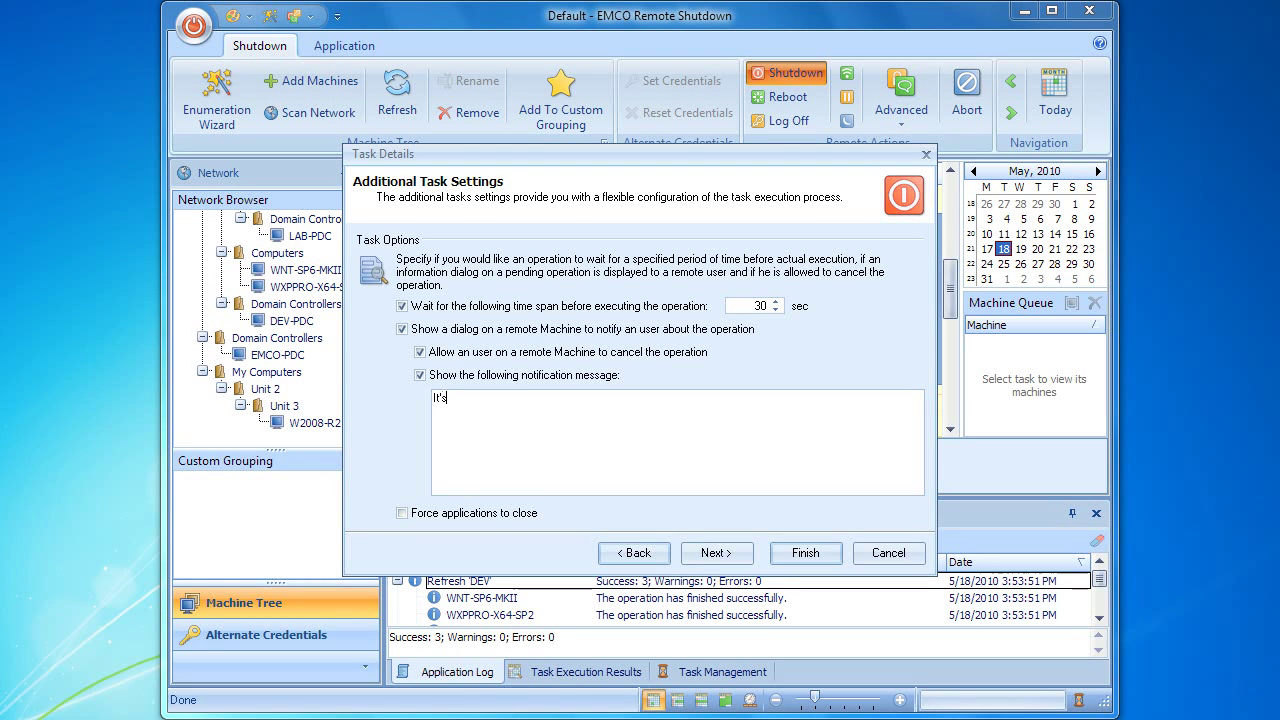
pyautogui.write(' a regular shutdown.')
pyautogui.press('BackSpace')
pyautogui.click(699, 558)
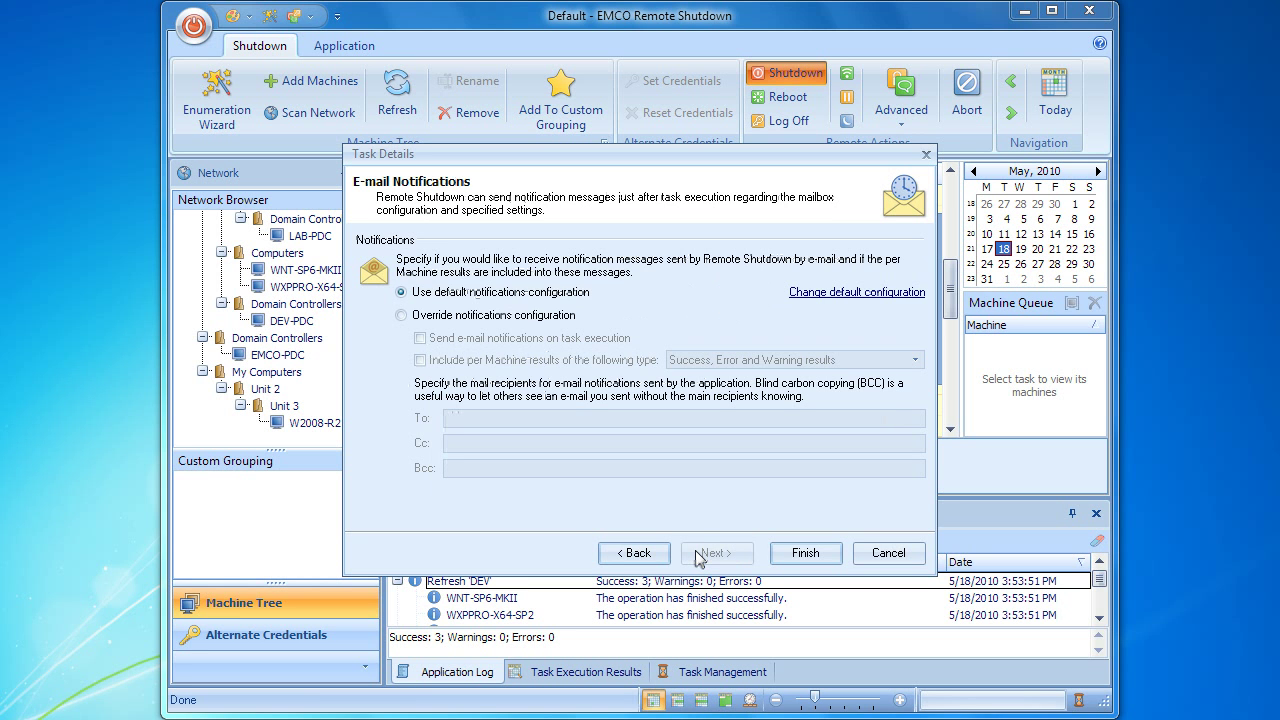
# Step: Finish the task with default e-mail settings and scroll the calendar to 4 PM
pyautogui.click(803, 553)
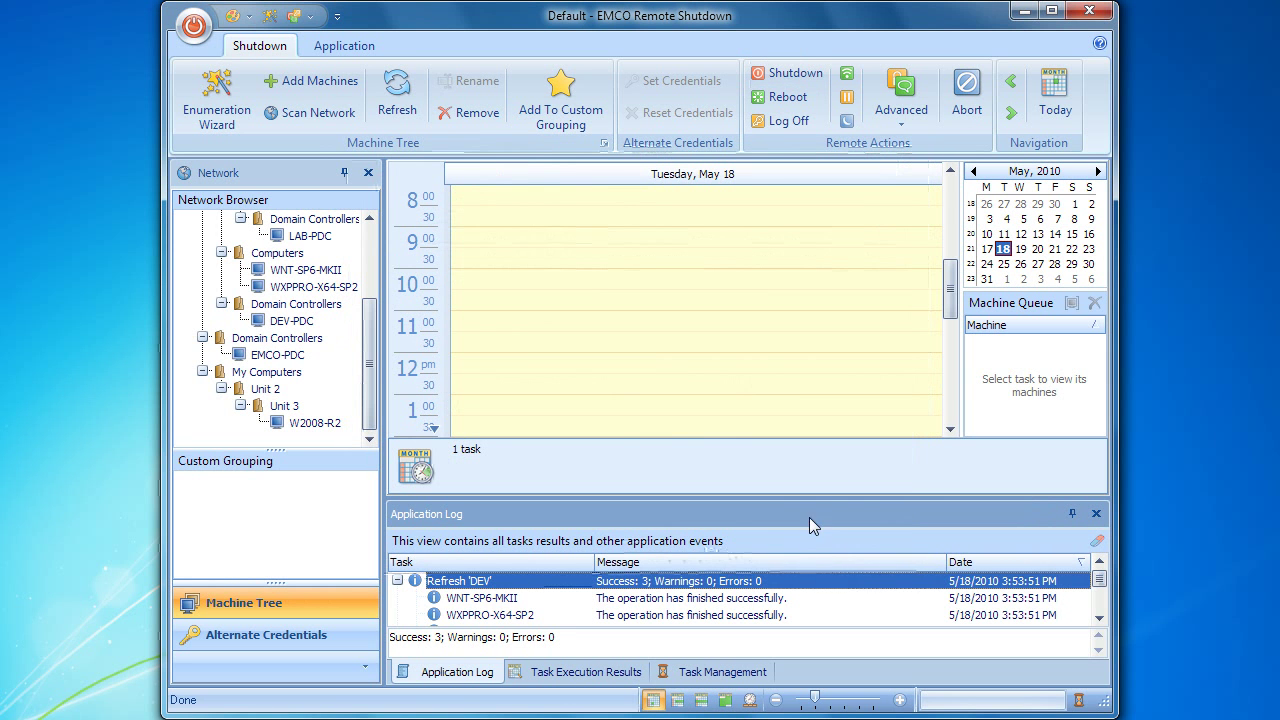
pyautogui.moveTo(951, 293); pyautogui.dragTo(951, 344)
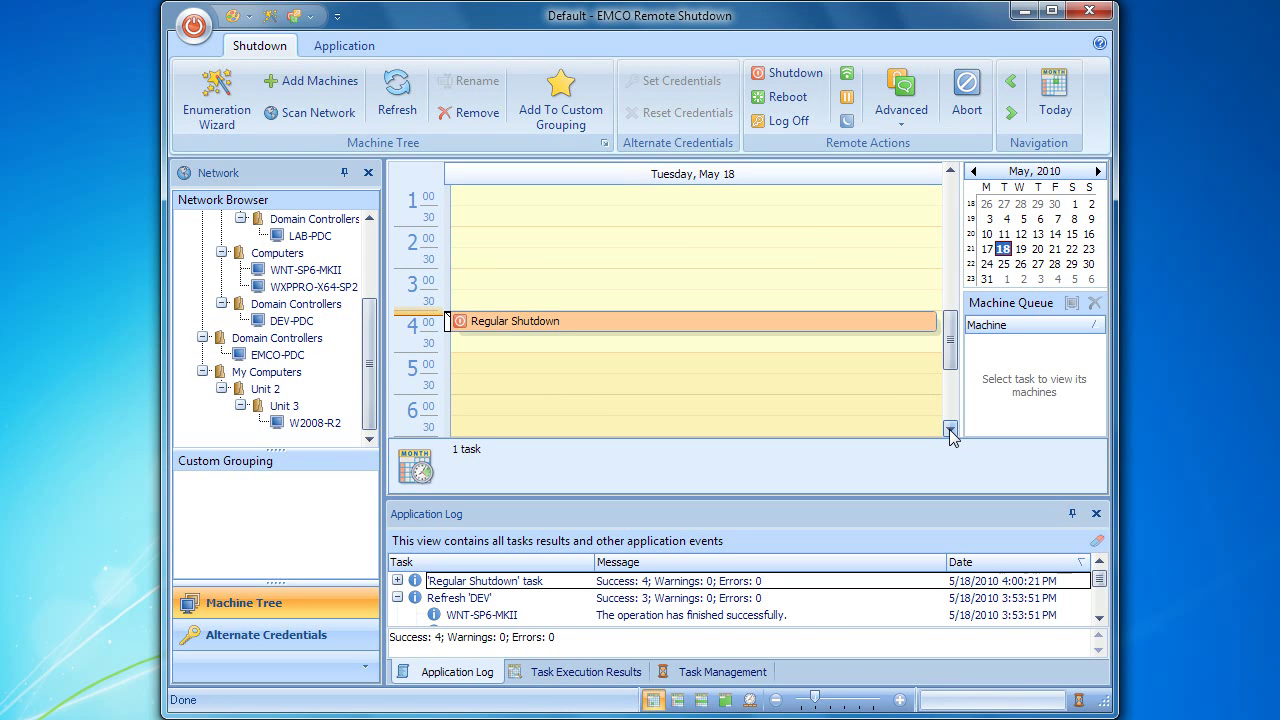
# Step: Select the Regular Shutdown task and view its per-machine execution results
pyautogui.click(844, 322)
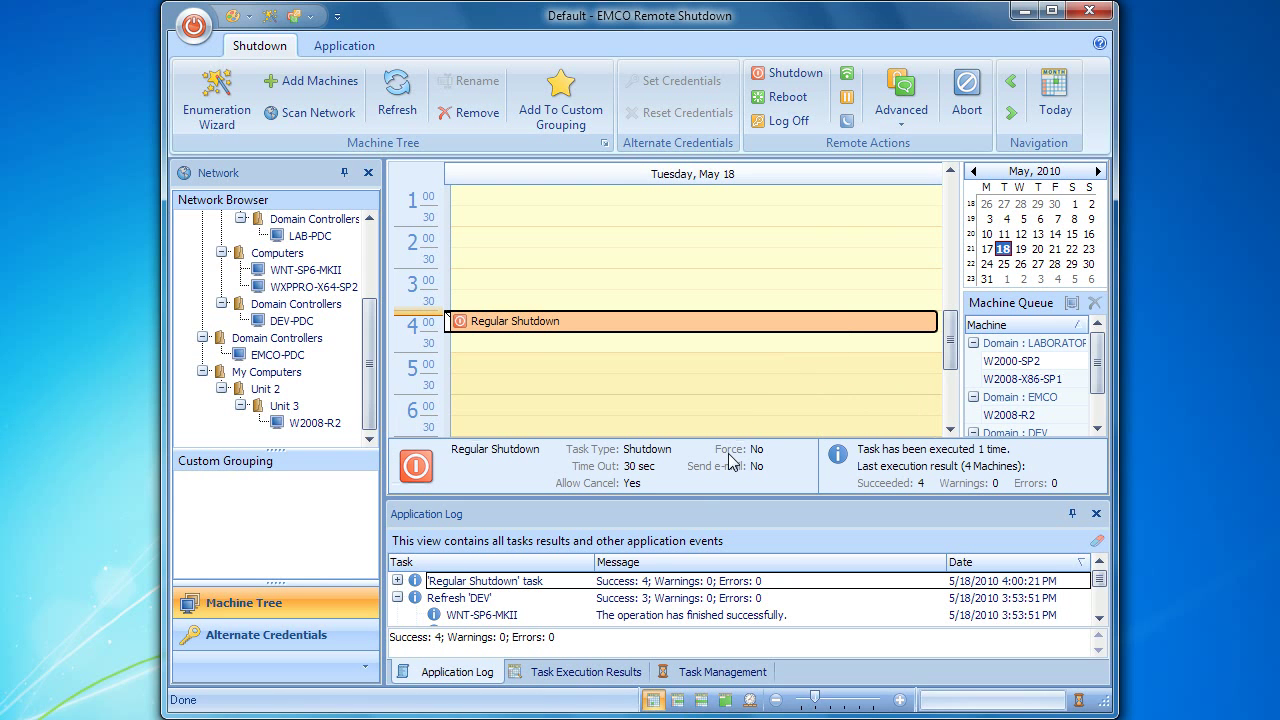
pyautogui.click(582, 672)
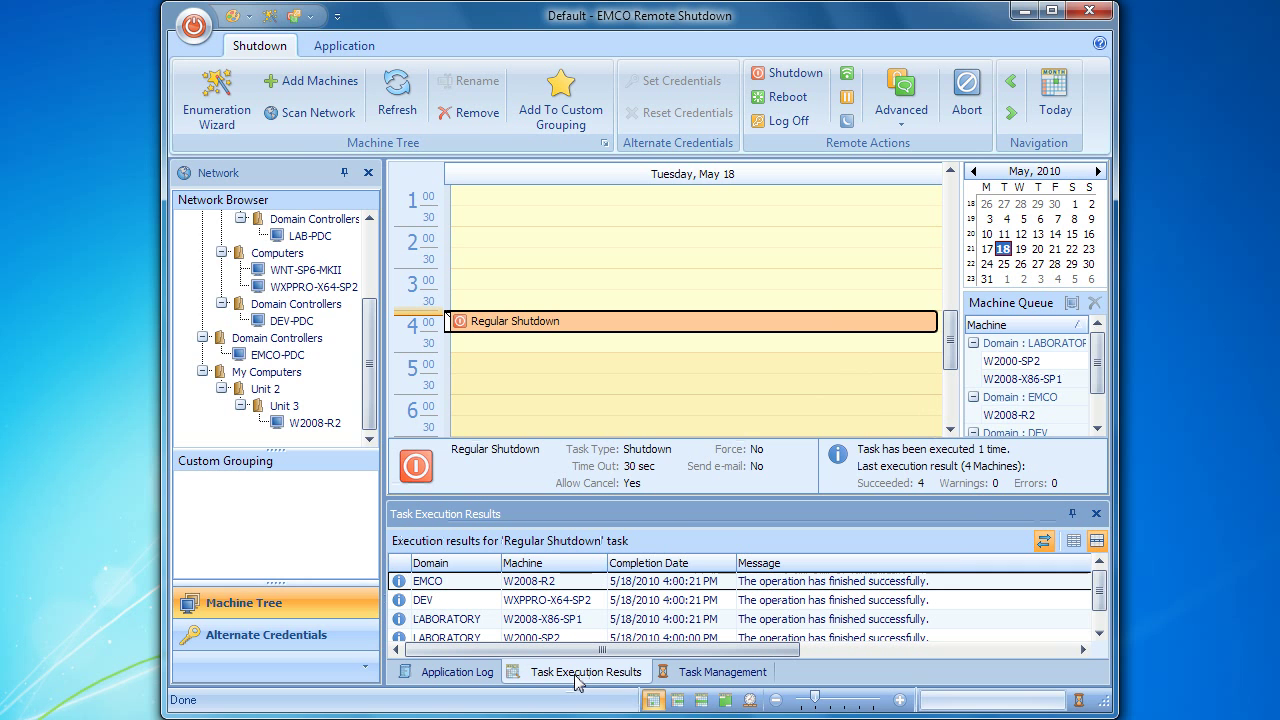